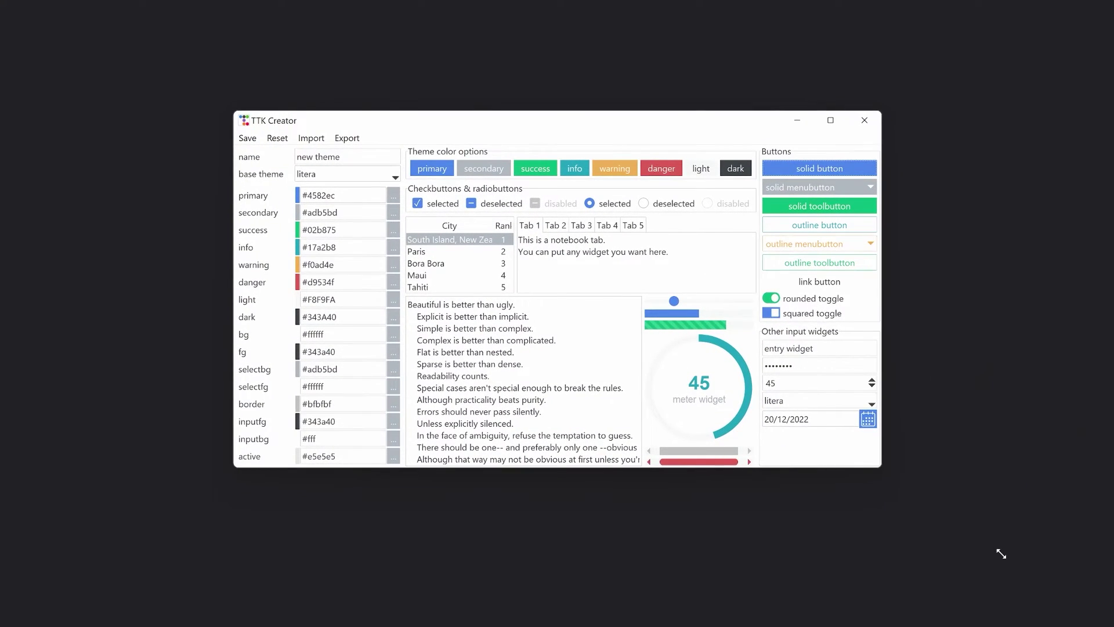
- Enlarge the TTK Creator window and choose journal as the base theme
{"action": "left_click_drag", "start_coordinate": [882, 467], "coordinate": [1002, 552]}
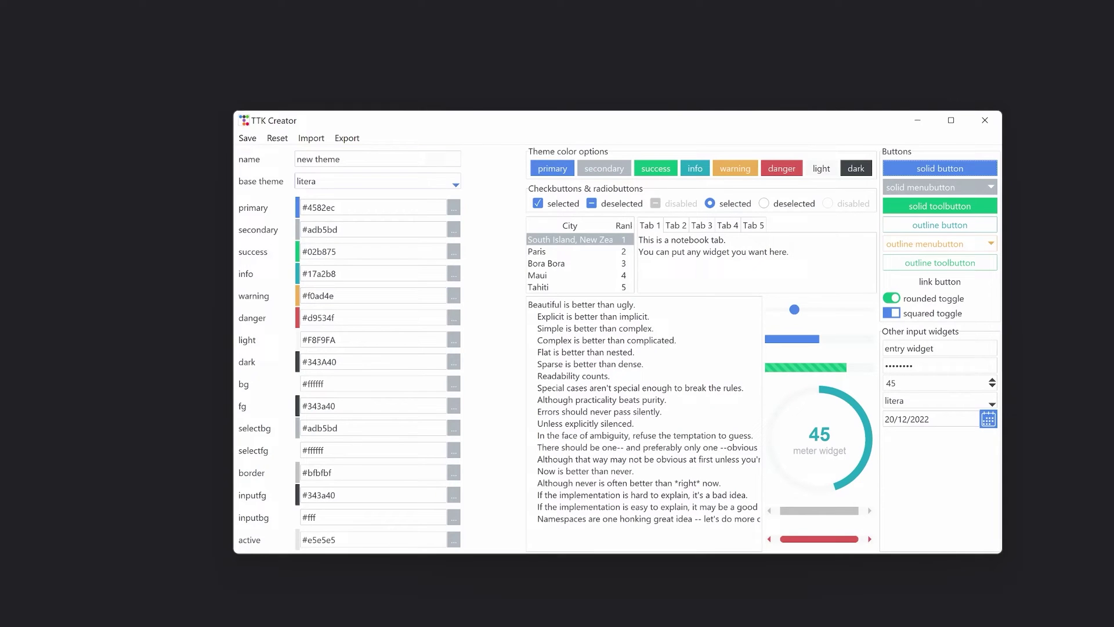
{"action": "left_click", "coordinate": [455, 184]}
{"action": "key", "text": "Down"}
{"action": "key", "text": "Down"}
{"action": "key", "text": "Down"}
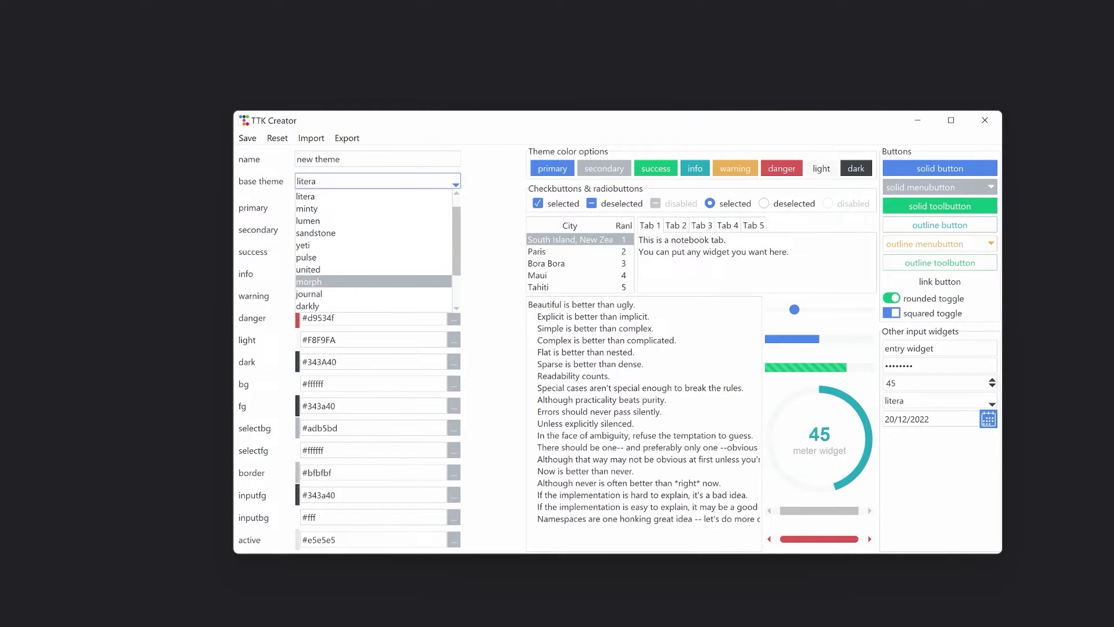
{"action": "key", "text": "Down"}
{"action": "key", "text": "Return"}
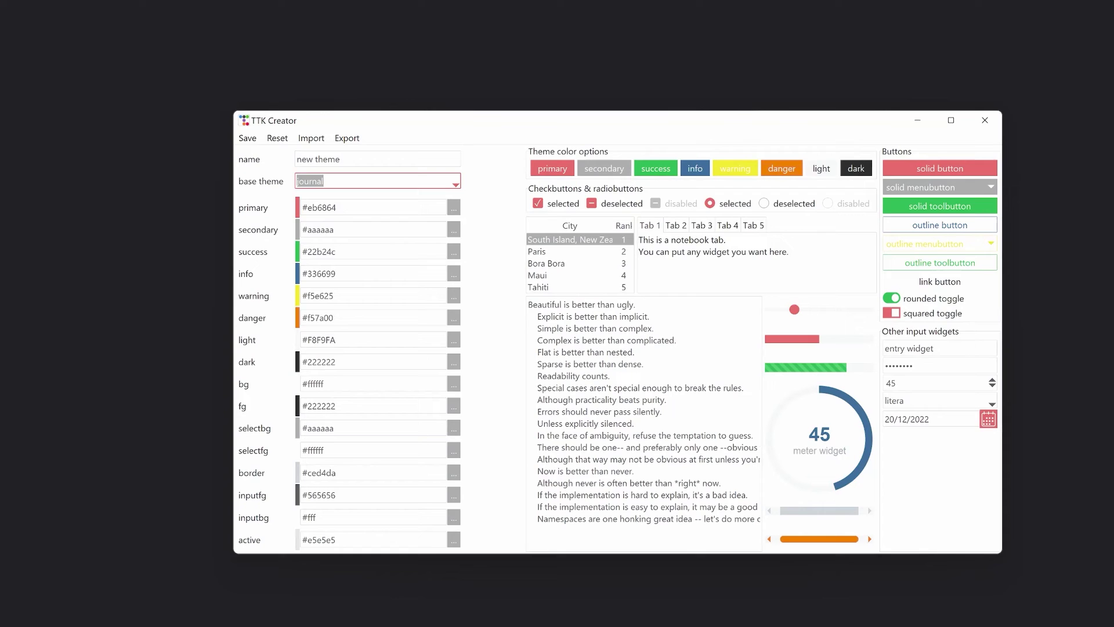
- Set the primary colour to blue-purple #5a5ff5
{"action": "left_click", "coordinate": [453, 207]}
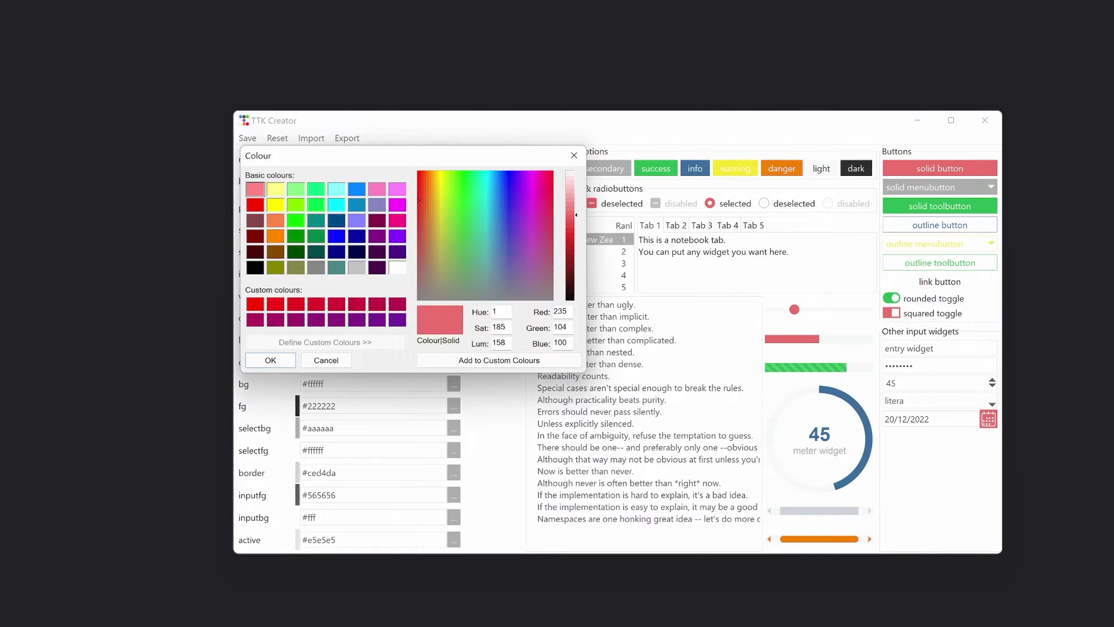
{"action": "left_click_drag", "start_coordinate": [418, 201], "coordinate": [508, 185]}
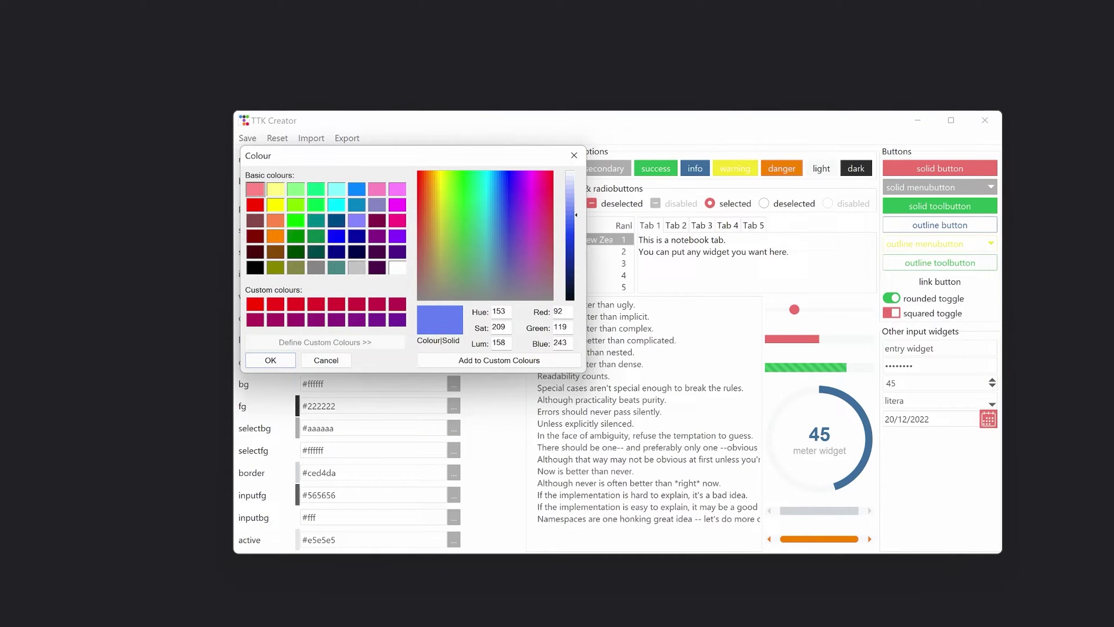
{"action": "left_click", "coordinate": [270, 359]}
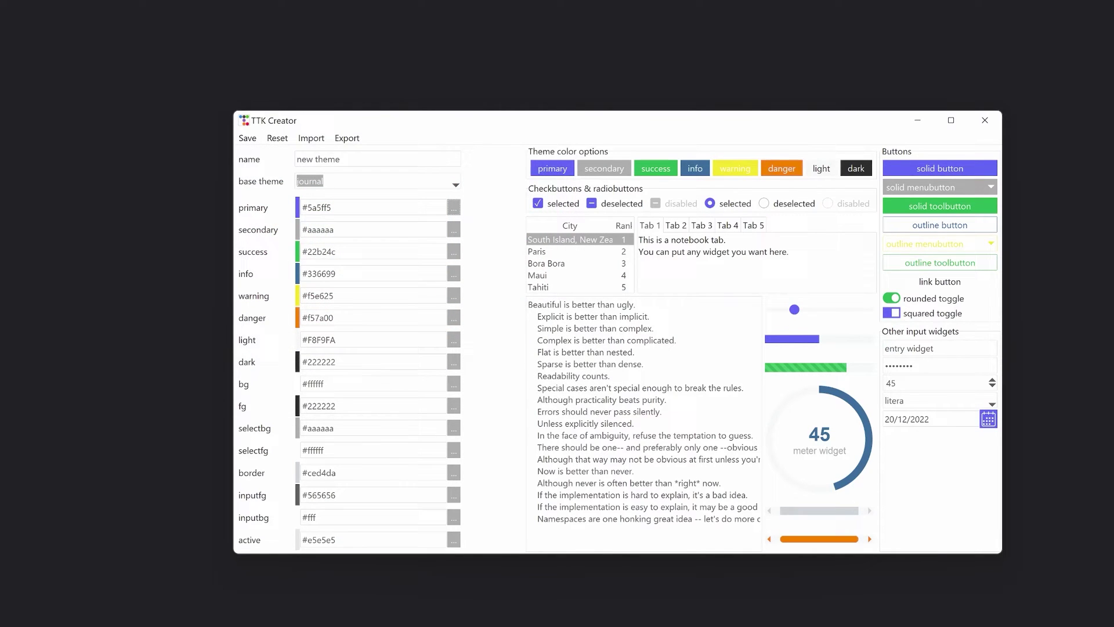
- Set the background colour to olive green #65841c
{"action": "left_click", "coordinate": [453, 383]}
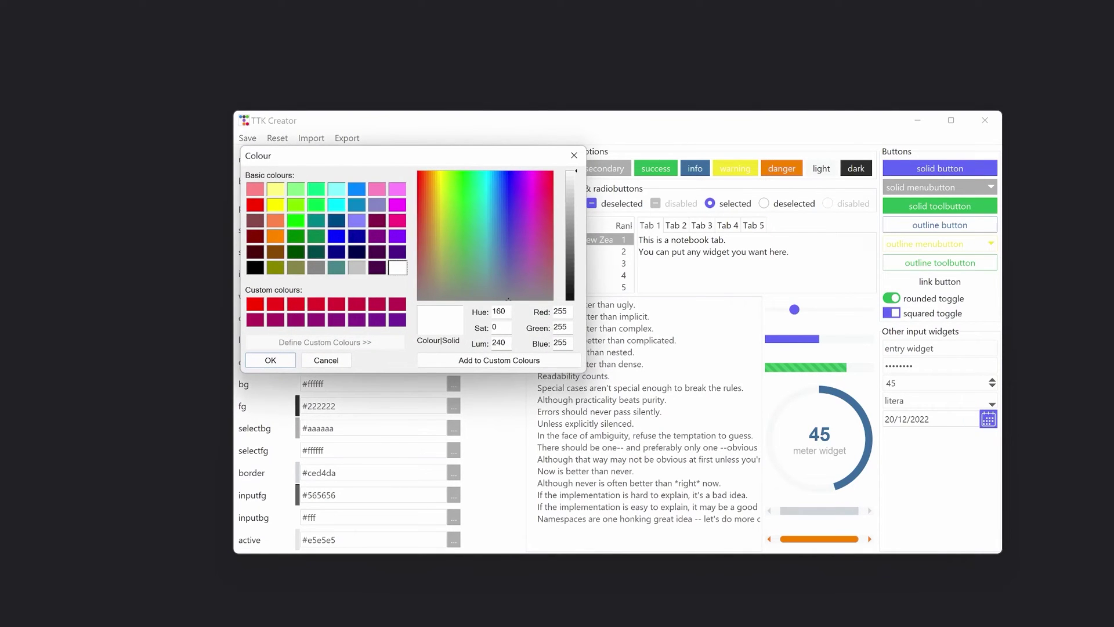
{"action": "left_click_drag", "start_coordinate": [571, 174], "coordinate": [571, 259]}
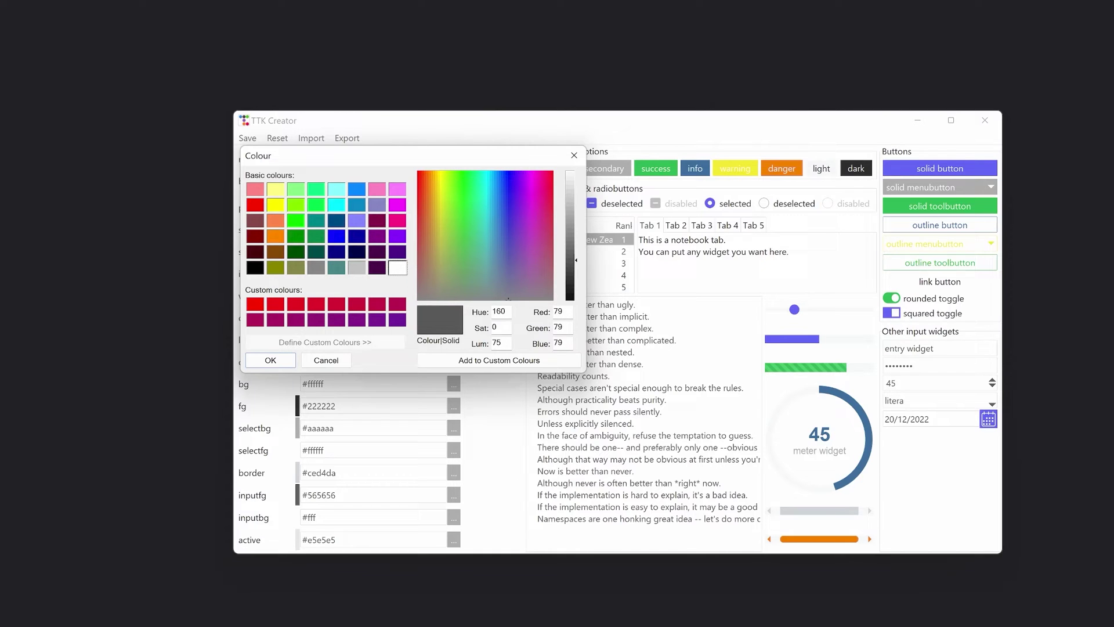
{"action": "left_click_drag", "start_coordinate": [470, 236], "coordinate": [448, 221]}
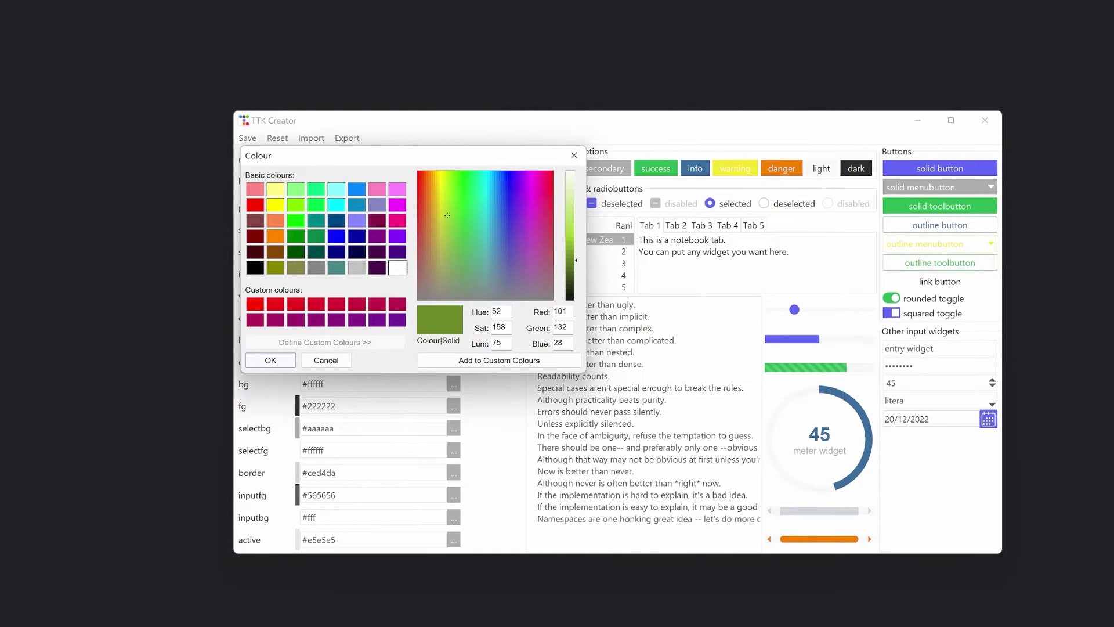
{"action": "left_click", "coordinate": [270, 360]}
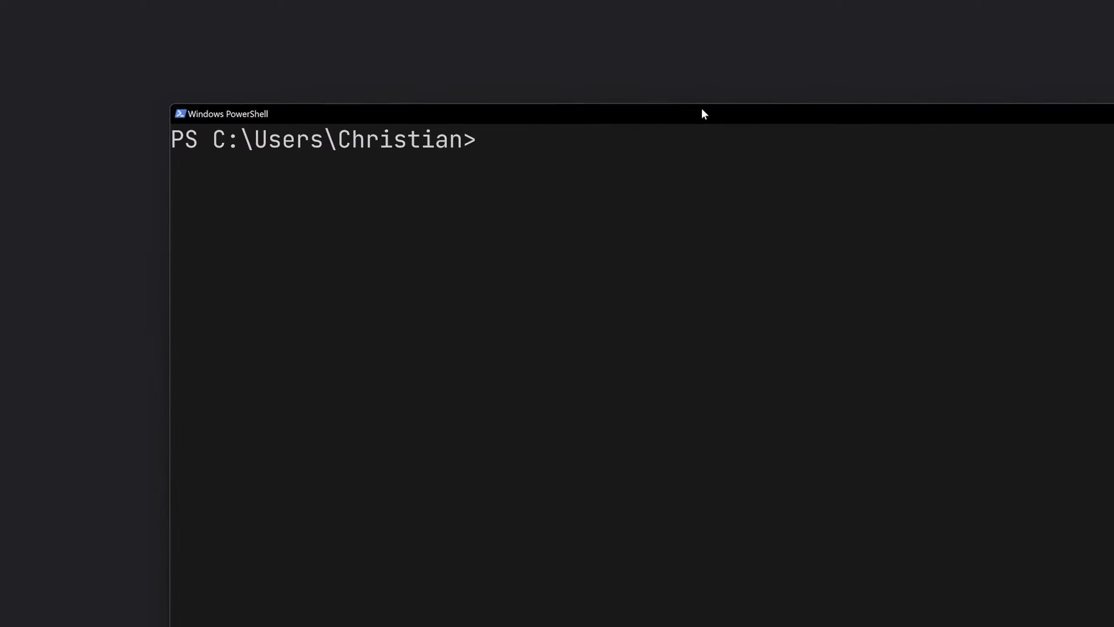
- Nudge the PowerShell window slightly to the left
{"action": "left_click_drag", "start_coordinate": [560, 41], "coordinate": [544, 42]}
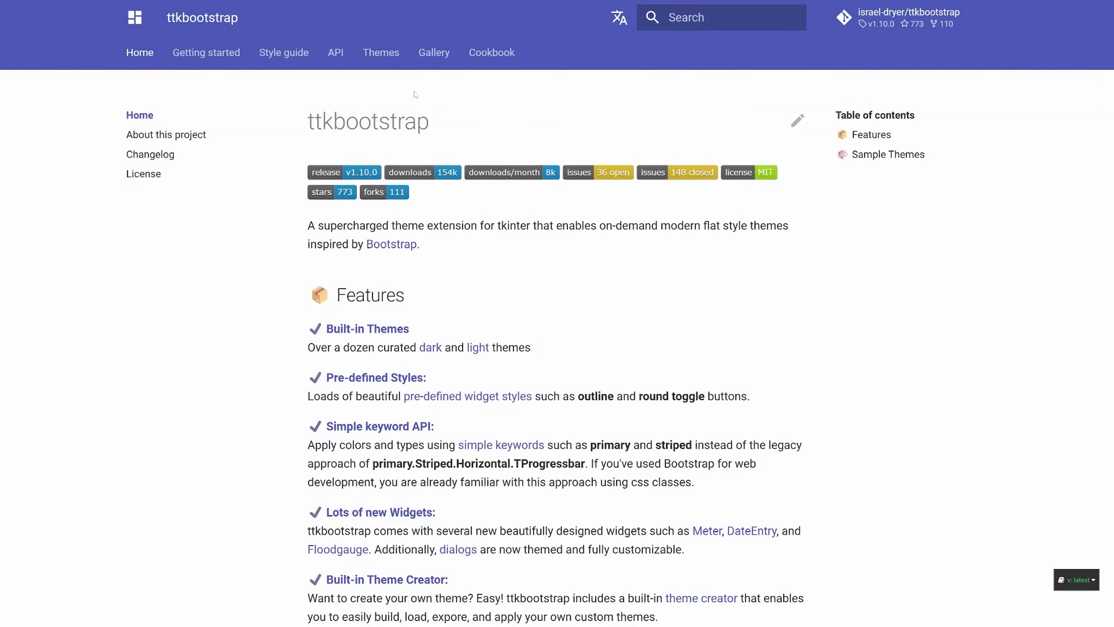
- Open the Themes > TTK Creator docs page and select the python -m ttkcreator command
{"action": "left_click", "coordinate": [381, 54]}
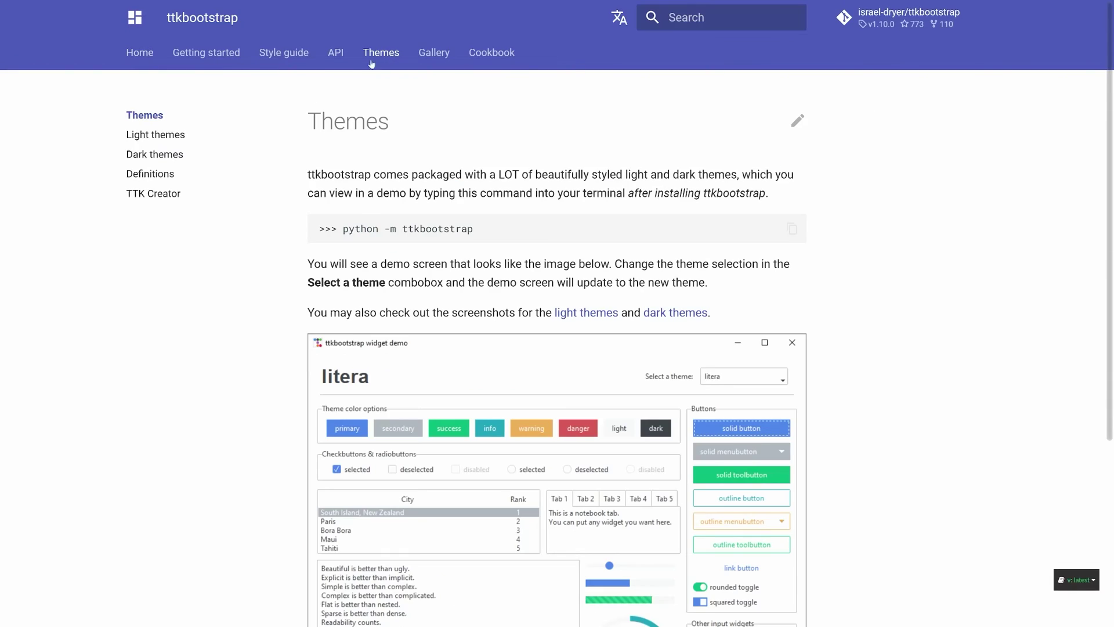
{"action": "left_click", "coordinate": [159, 193]}
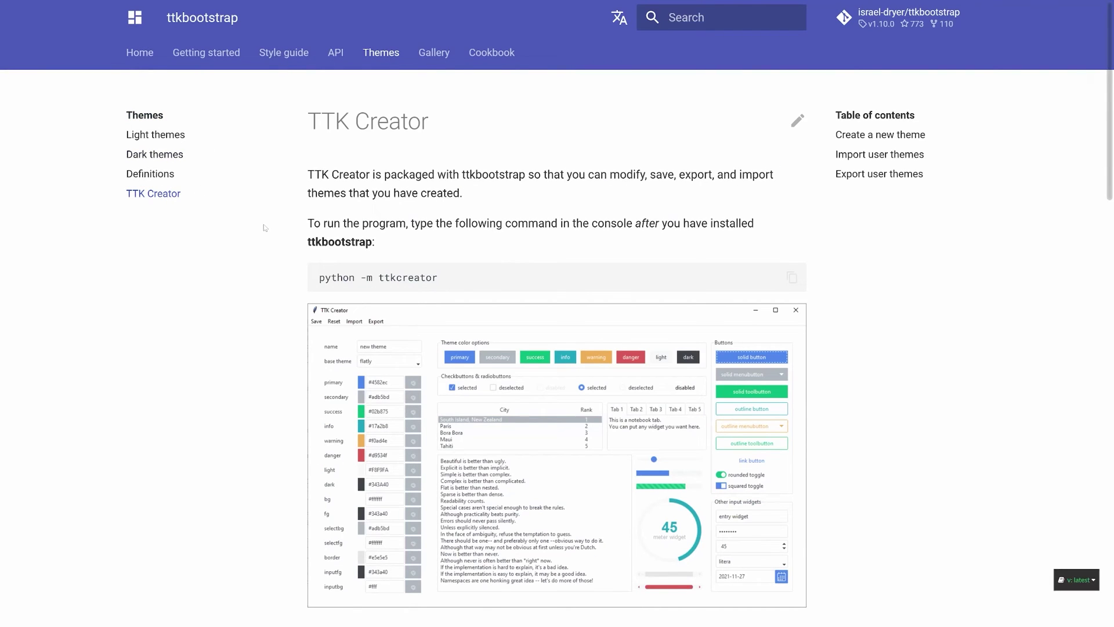
{"action": "left_click_drag", "start_coordinate": [439, 277], "coordinate": [320, 277]}
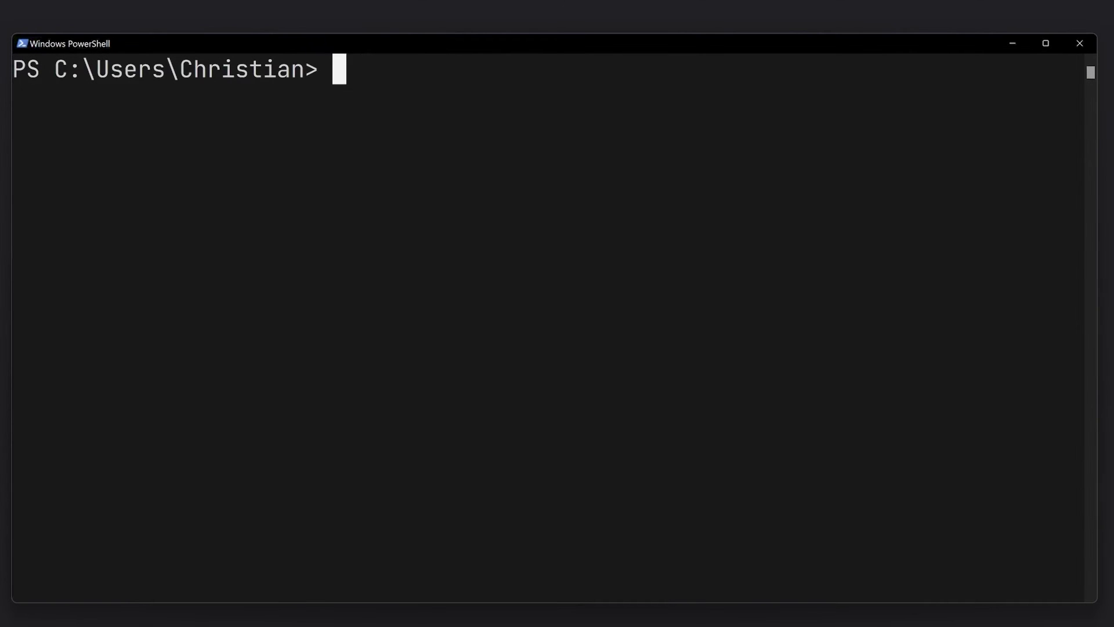
{"action": "type", "text": "python -m ttkcreator"}
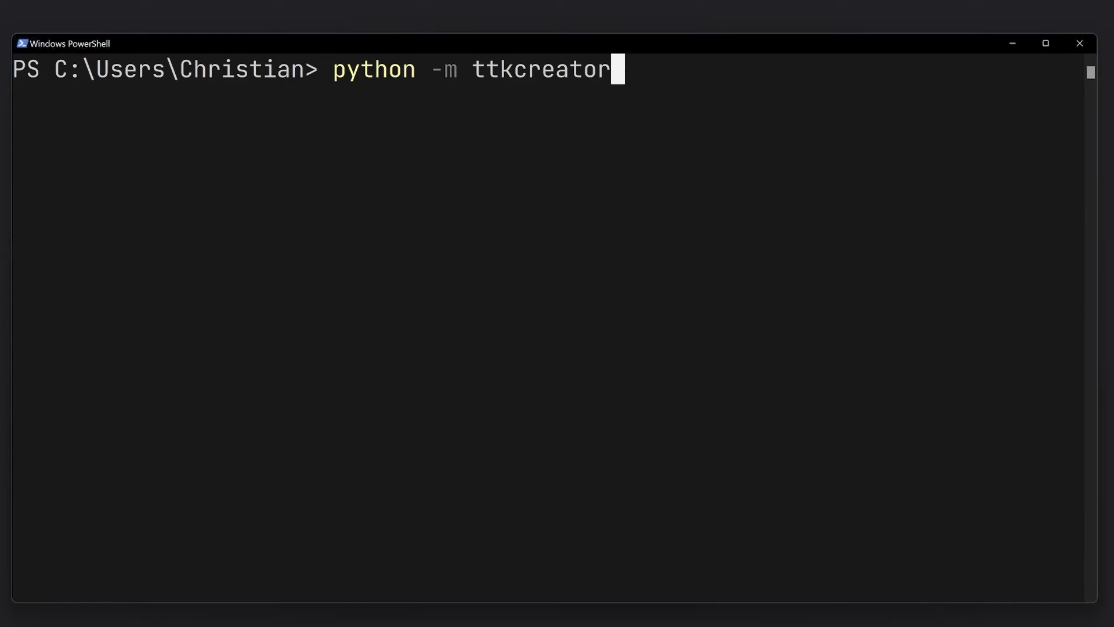
- Run python -m ttkcreator in PowerShell to launch a fresh TTK Creator
{"action": "key", "text": "Return"}
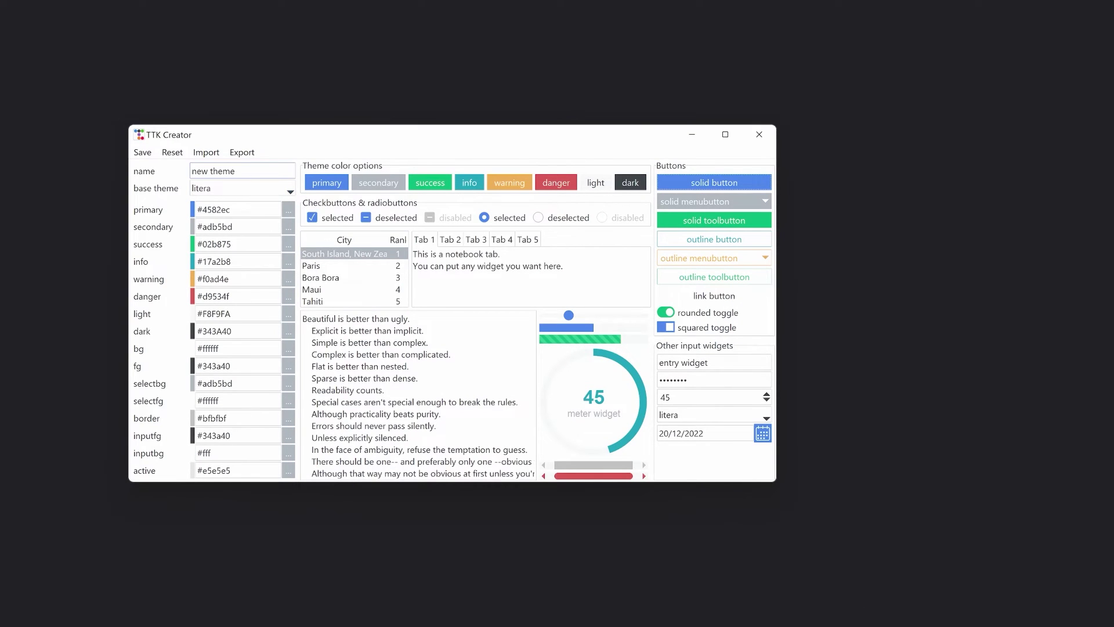
- Name the theme 'custom' and pick simplex as its base theme
{"action": "key", "text": "shift+Tab"}
{"action": "key", "text": "shift+Tab"}
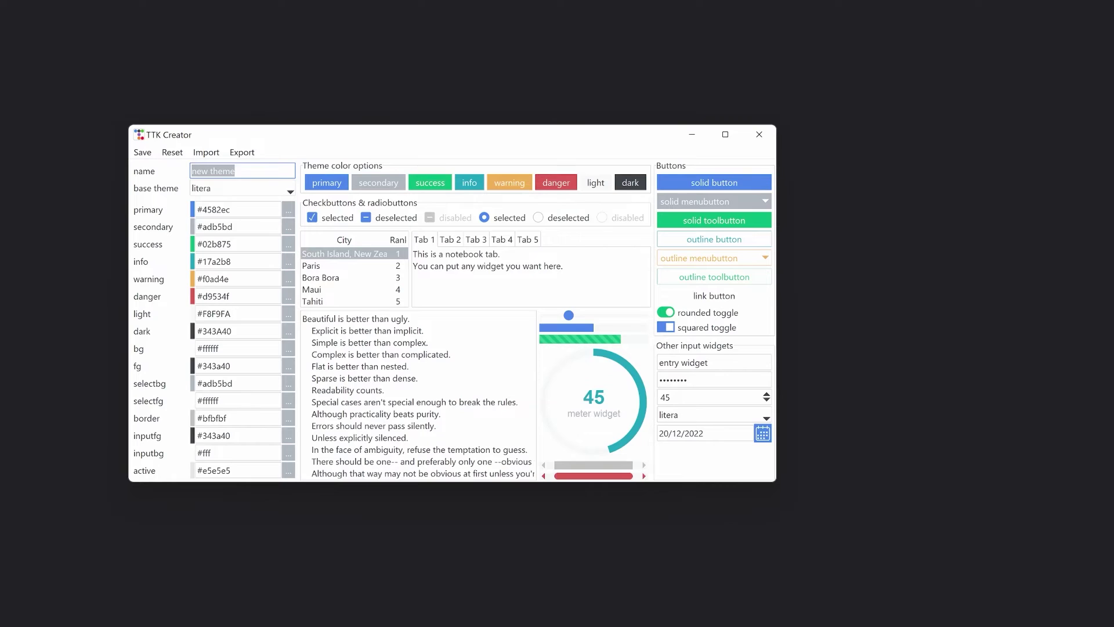
{"action": "key", "text": "End"}
{"action": "key", "text": "ctrl+shift+Left"}
{"action": "key", "text": "ctrl+shift+Left"}
{"action": "type", "text": "custom"}
{"action": "left_click", "coordinate": [289, 191]}
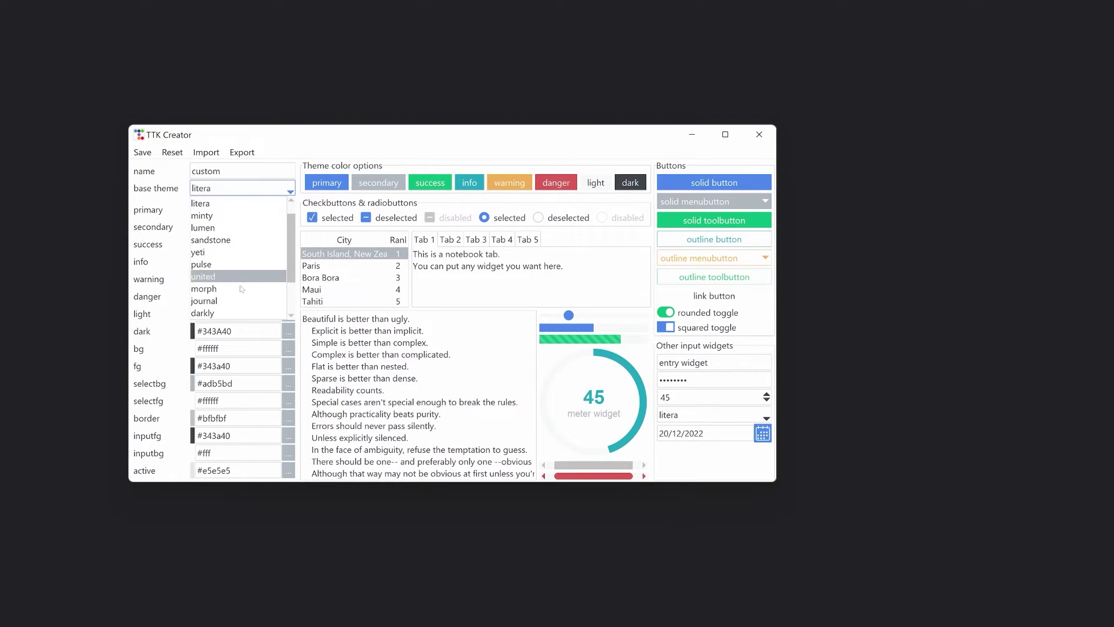
{"action": "scroll", "coordinate": [223, 262], "scroll_direction": "down", "scroll_amount": 2}
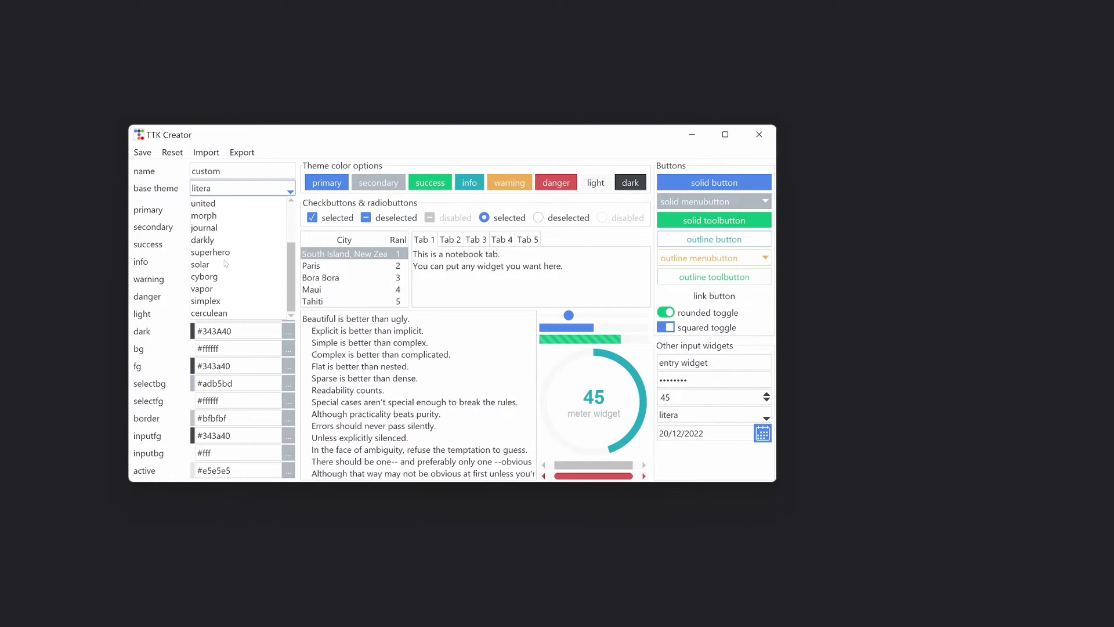
{"action": "left_click", "coordinate": [228, 300]}
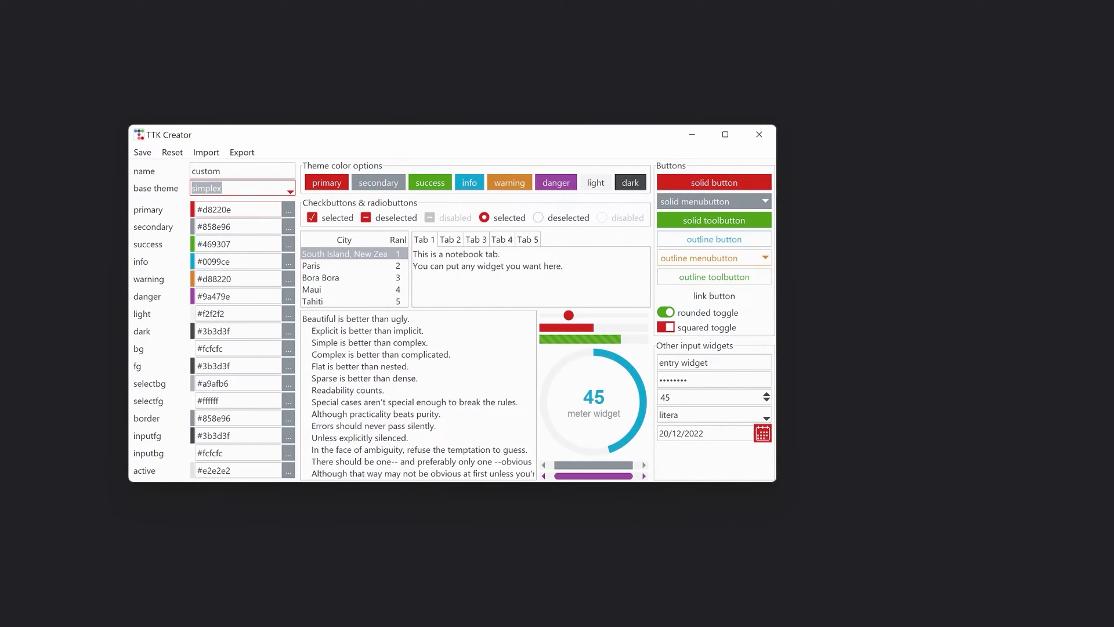
- Set the primary colour to magenta #e302d8
{"action": "left_click", "coordinate": [288, 209]}
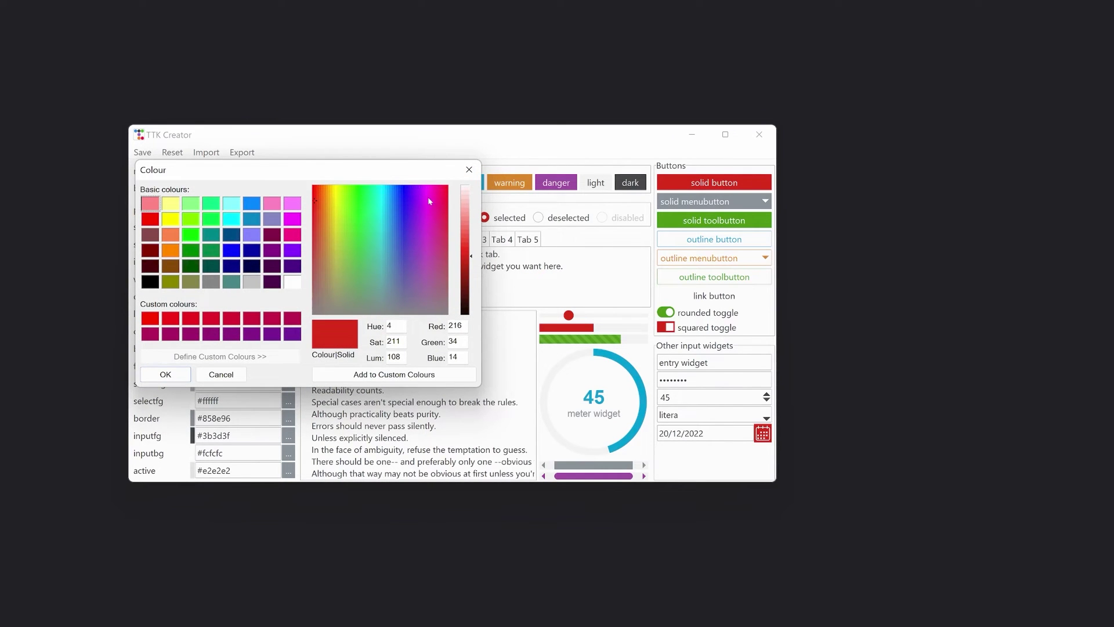
{"action": "left_click_drag", "start_coordinate": [428, 201], "coordinate": [428, 191]}
{"action": "left_click", "coordinate": [166, 375]}
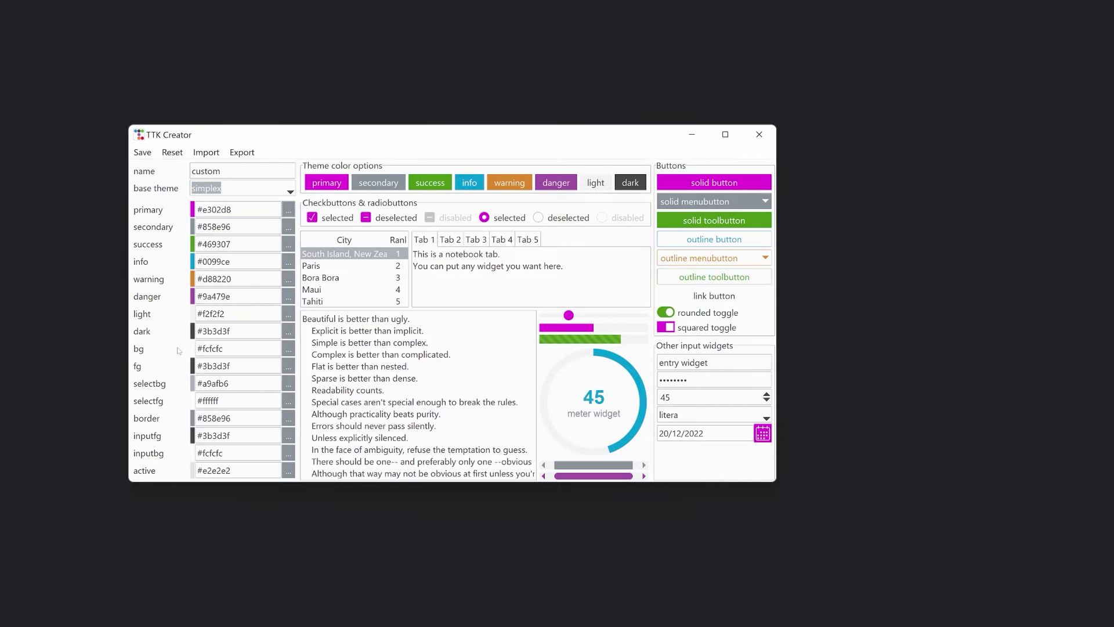
- Set the background to grey #5a5a5a, correcting an initial black choice
{"action": "left_click", "coordinate": [288, 348]}
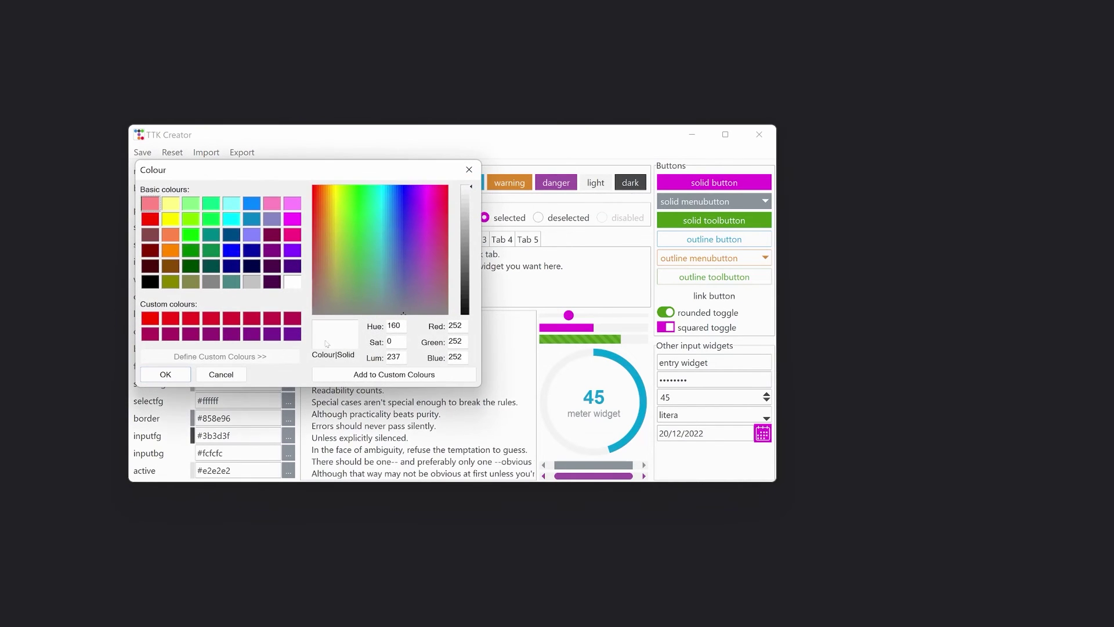
{"action": "left_click_drag", "start_coordinate": [466, 197], "coordinate": [472, 316]}
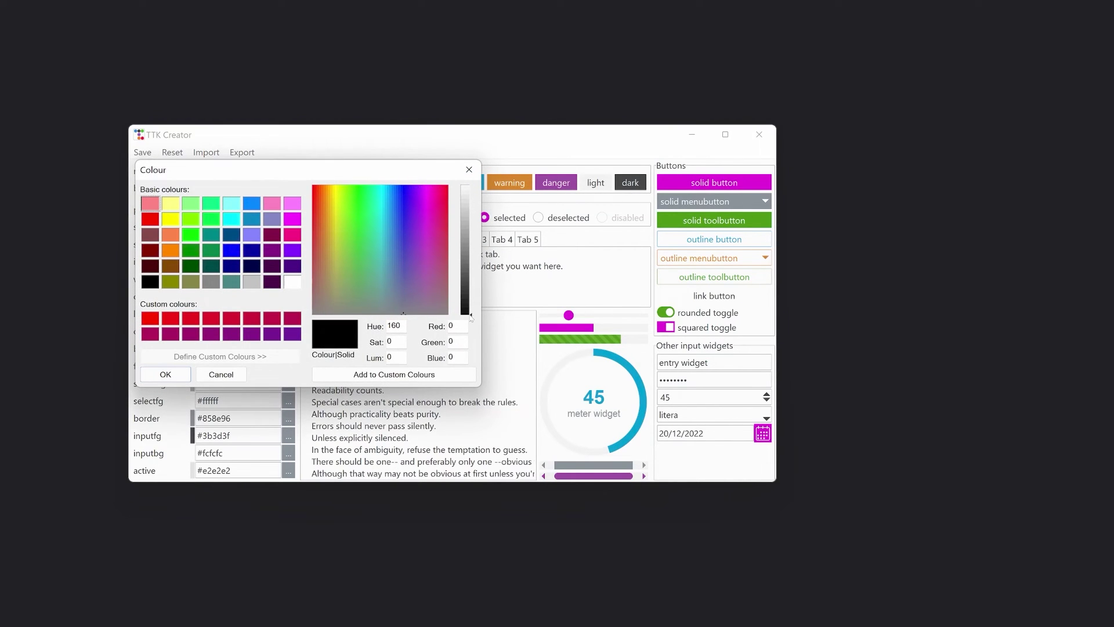
{"action": "left_click", "coordinate": [163, 380]}
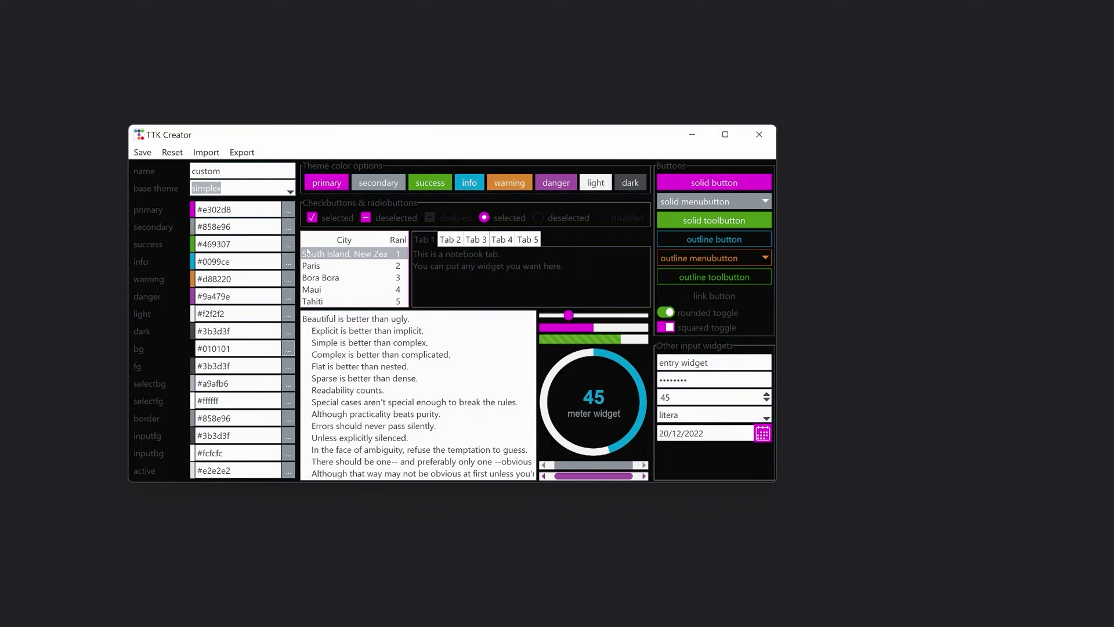
{"action": "left_click", "coordinate": [288, 348]}
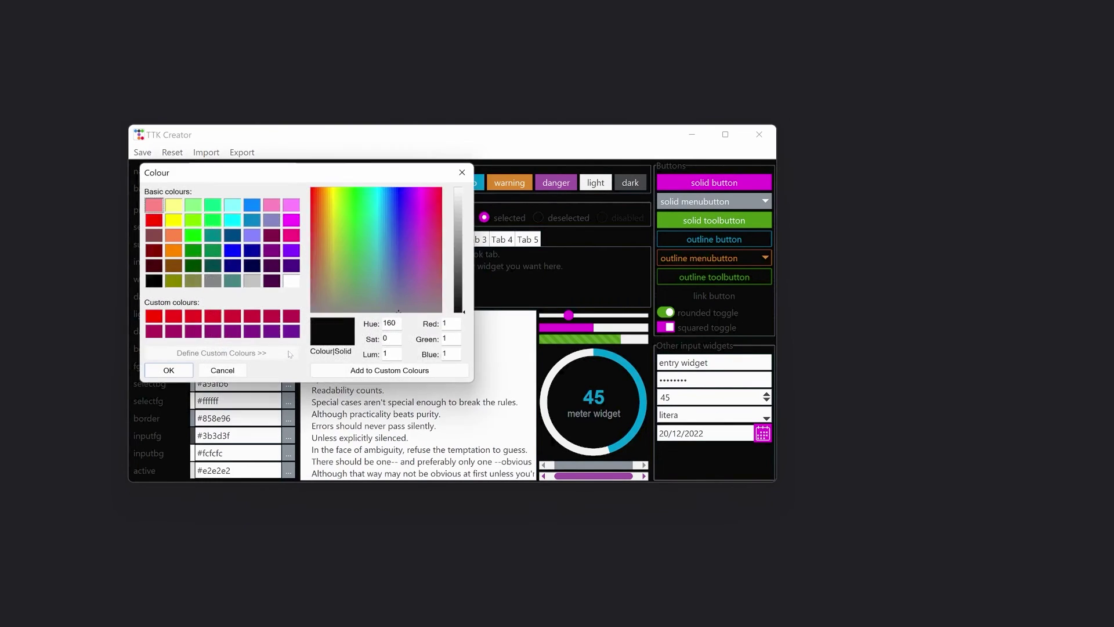
{"action": "left_click_drag", "start_coordinate": [478, 256], "coordinate": [471, 271]}
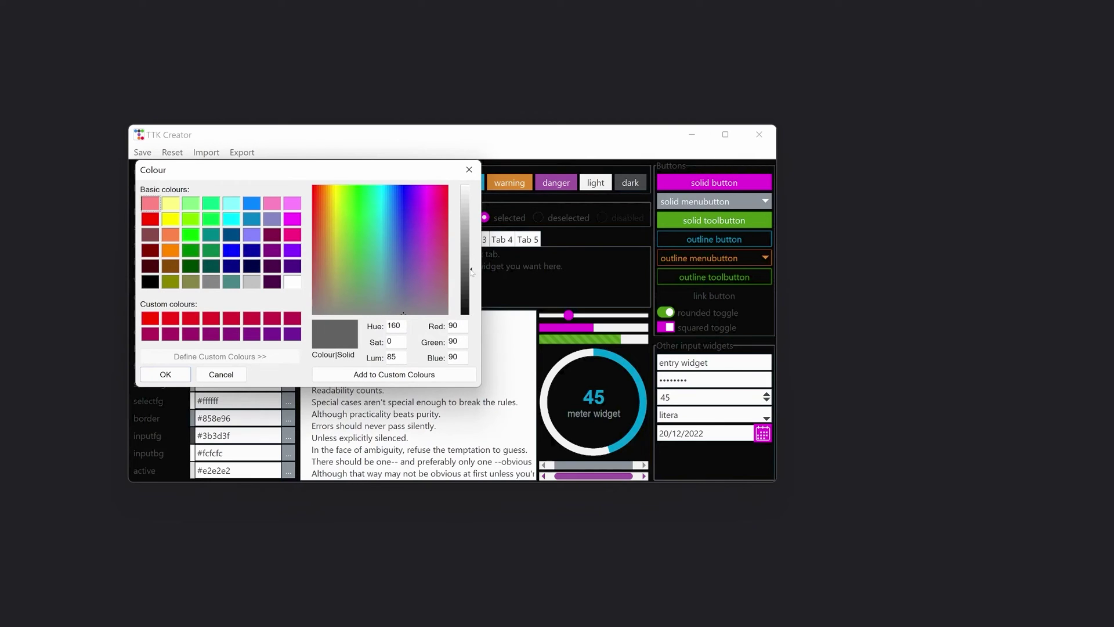
{"action": "left_click", "coordinate": [174, 376]}
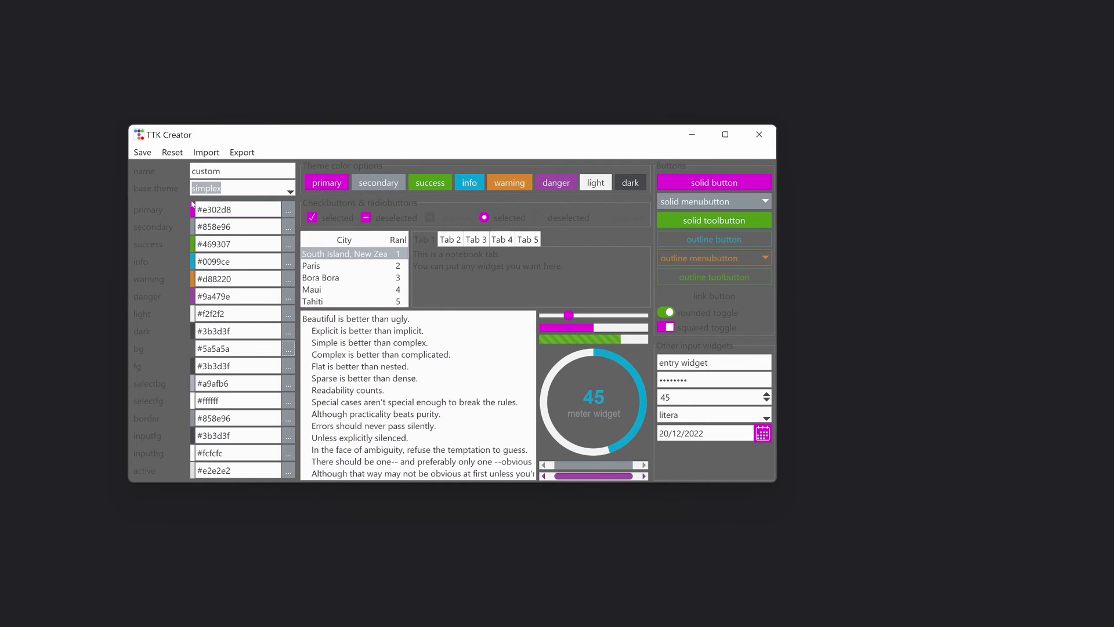
- Save the custom theme and dismiss the saved confirmation
{"action": "left_click", "coordinate": [141, 153]}
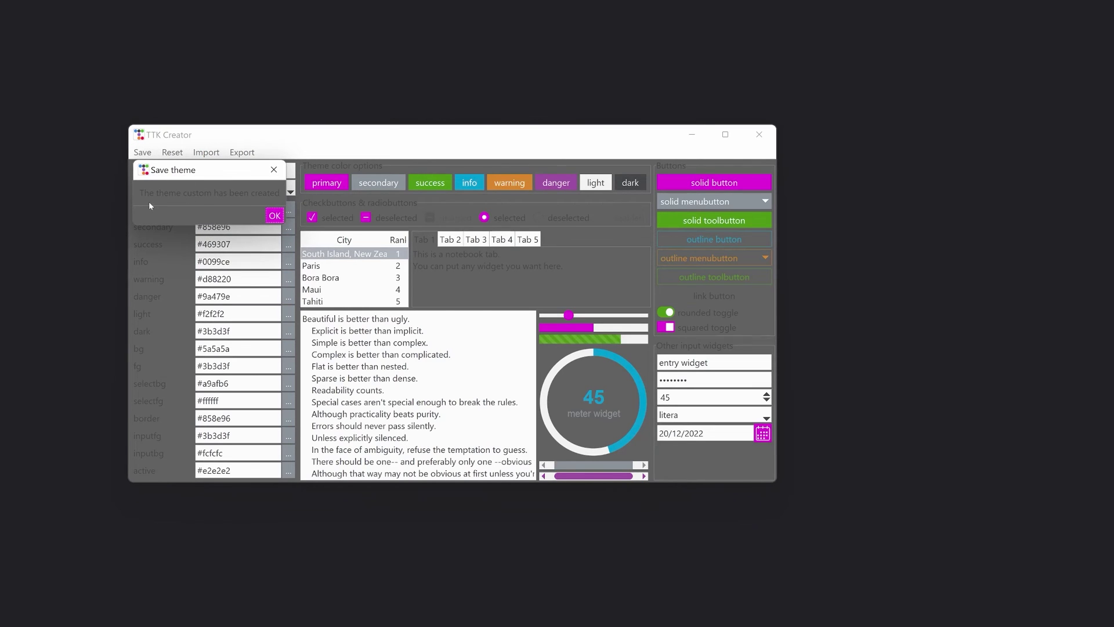
{"action": "left_click", "coordinate": [278, 213]}
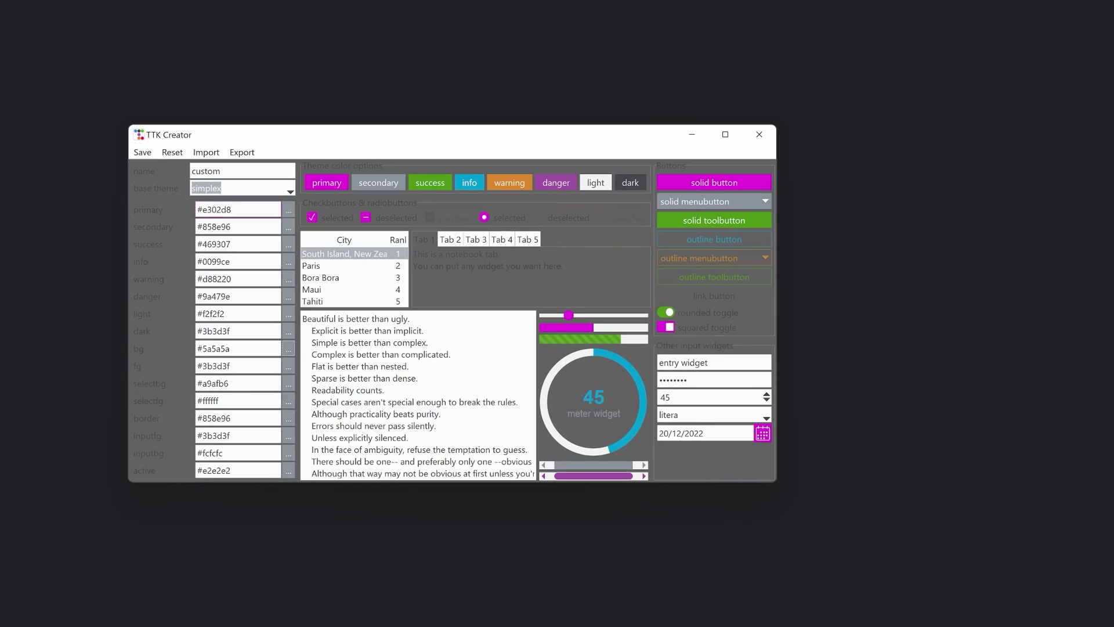
{"action": "key", "text": "shift+Tab"}
{"action": "key", "text": "shift+Tab"}
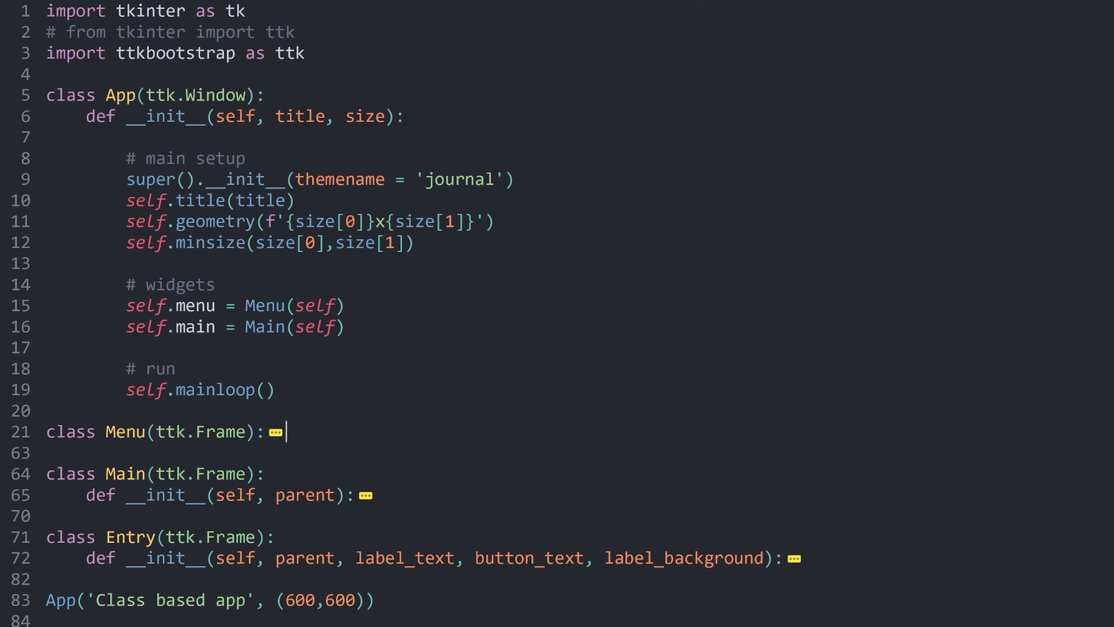
- Replace 'journal' with 'custom' on line 9, run the app, and enlarge its window
{"action": "key", "text": "Up"}
{"action": "key", "text": "Up"}
{"action": "key", "text": "Up"}
{"action": "key", "text": "shift+Up"}
{"action": "key", "text": "Up"}
{"action": "key", "text": "Up"}
{"action": "key", "text": "Up"}
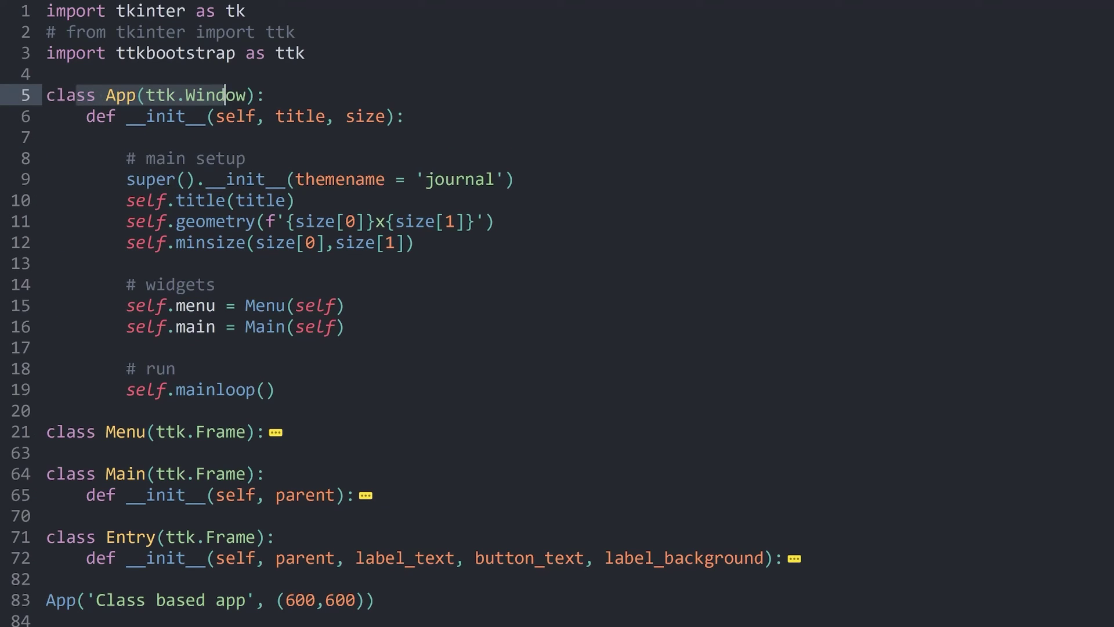
{"action": "double_click", "coordinate": [460, 180]}
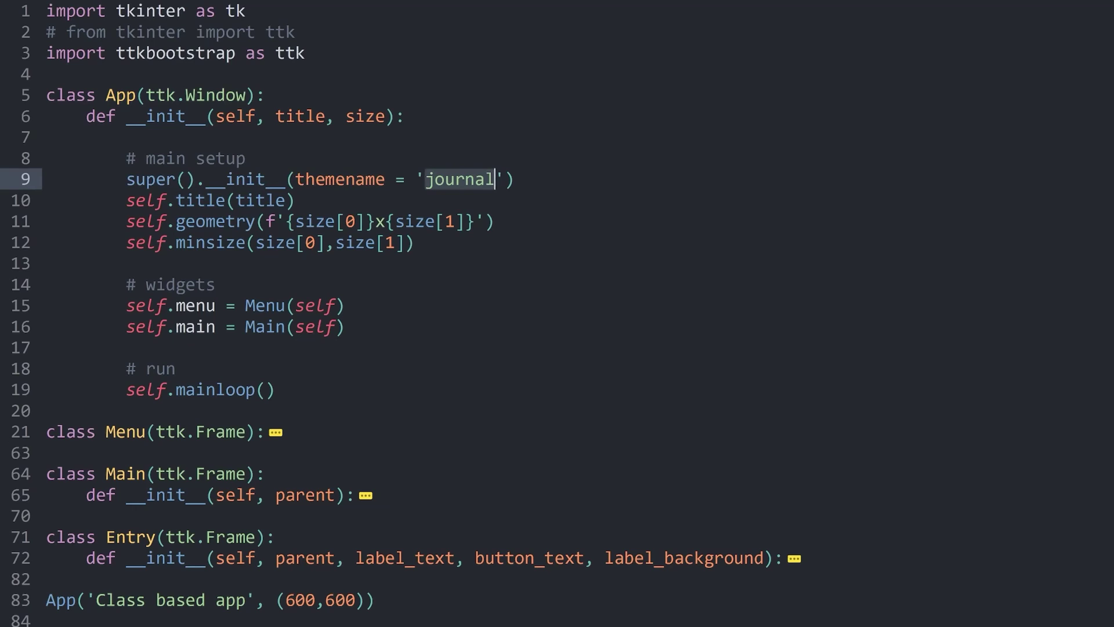
{"action": "type", "text": "custom"}
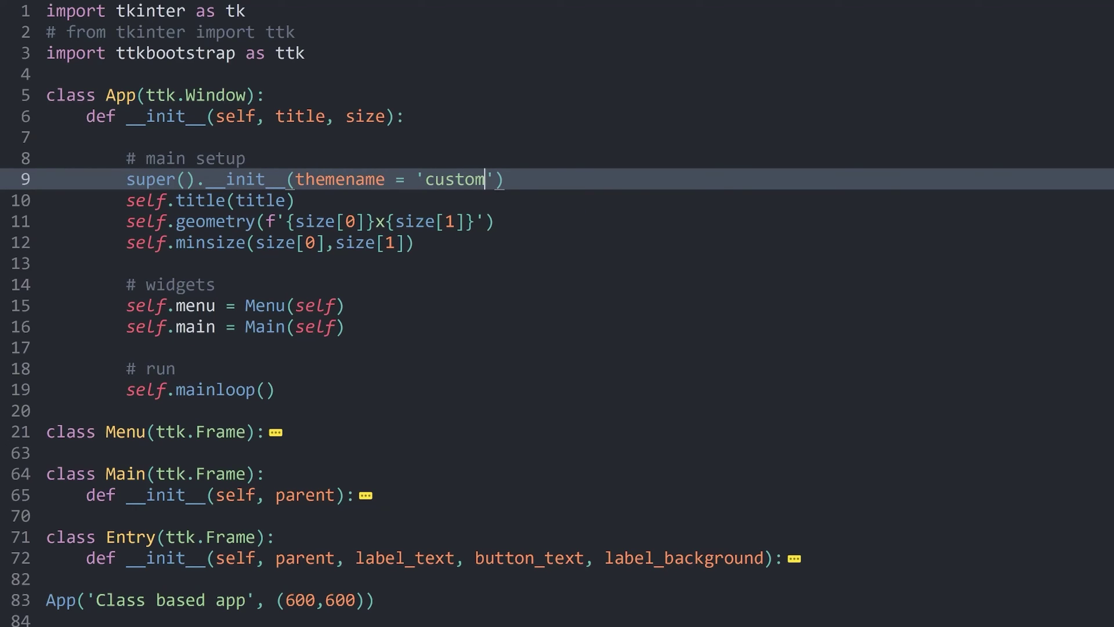
{"action": "key", "text": "ctrl+b"}
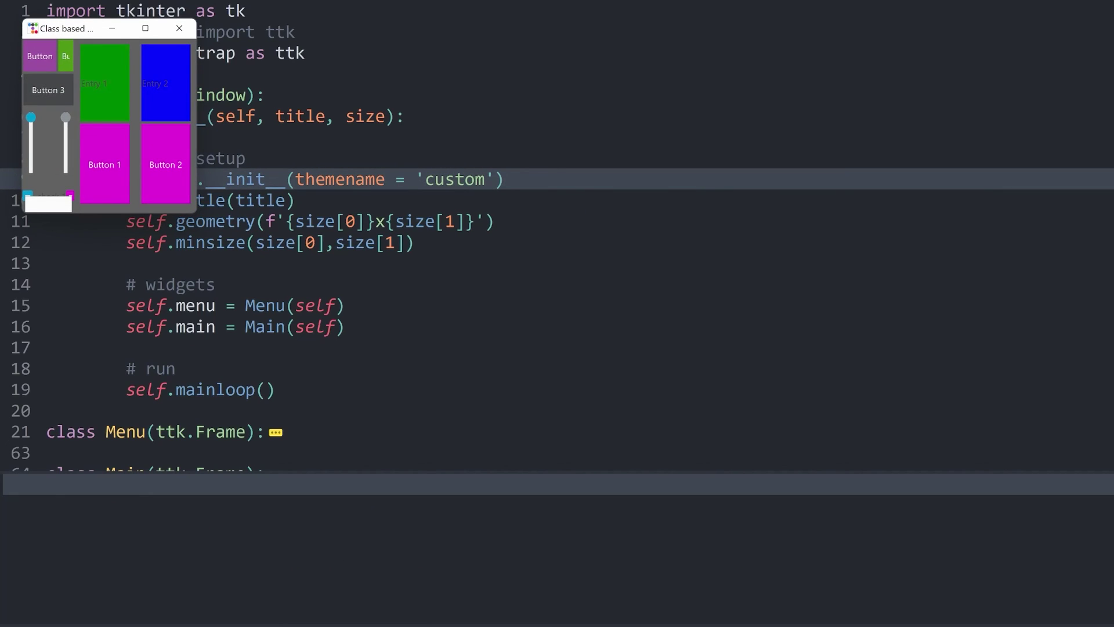
{"action": "left_click_drag", "start_coordinate": [197, 211], "coordinate": [942, 520]}
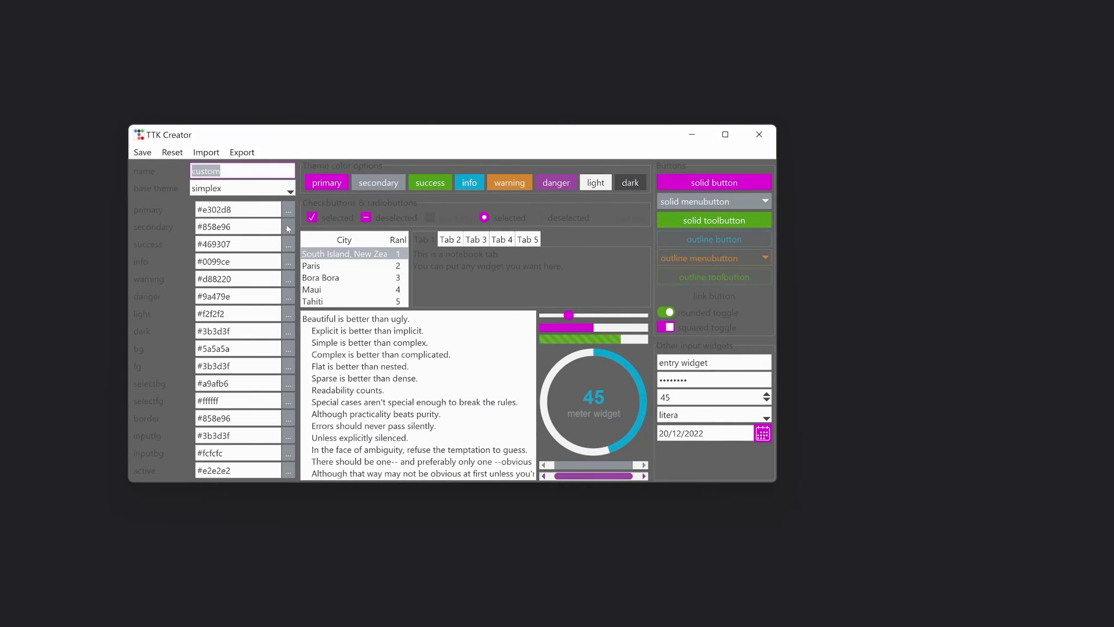
- Reset the theme colours to simplex defaults and move focus to the base theme field
{"action": "left_click", "coordinate": [171, 154]}
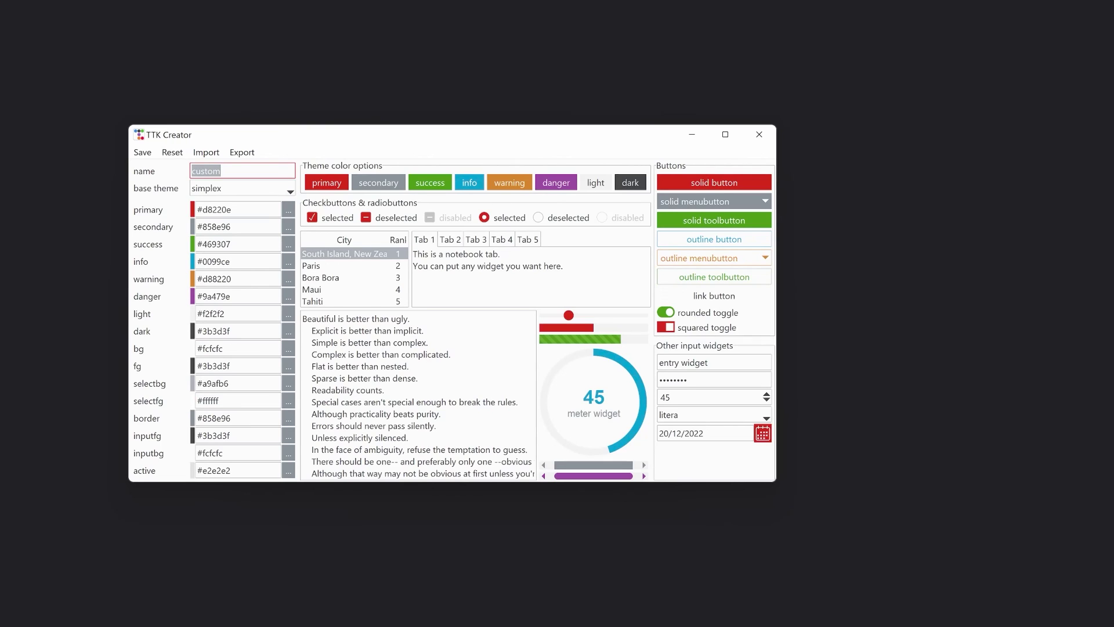
{"action": "key", "text": "Tab"}
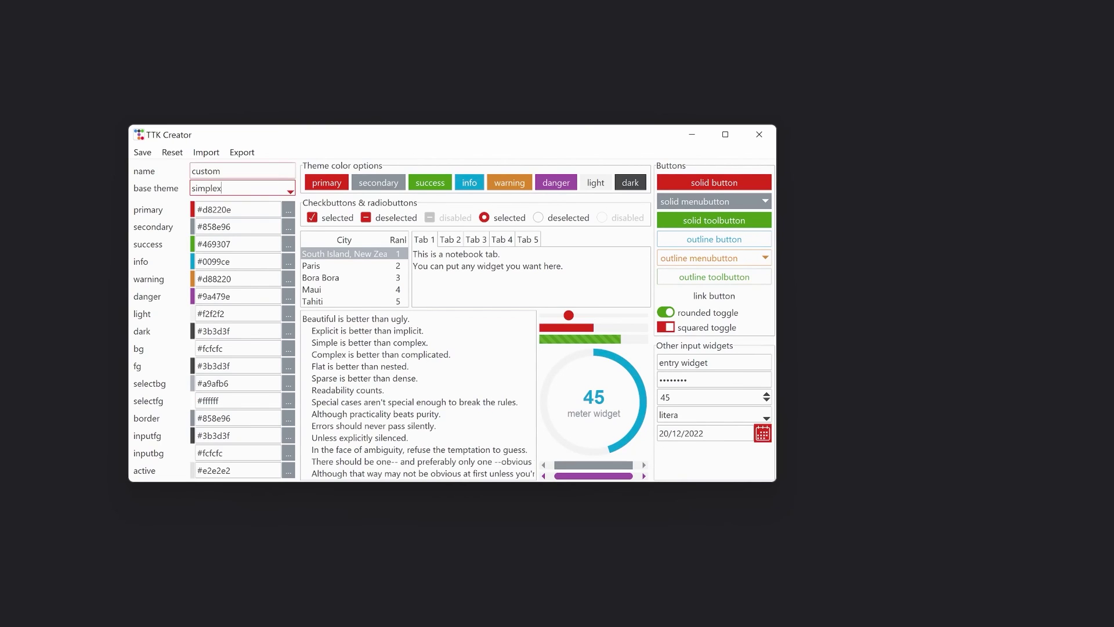